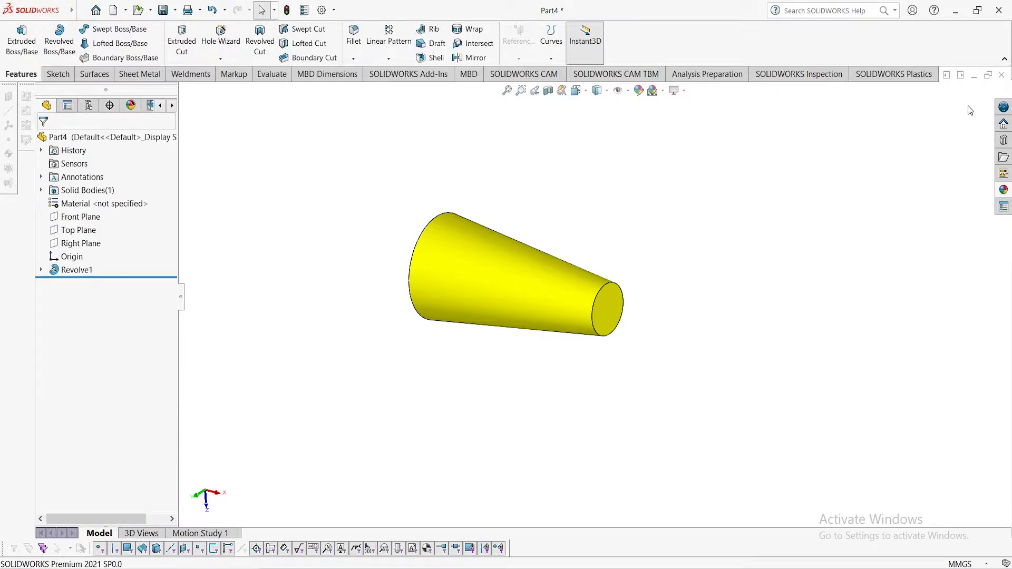
{"action": "scroll", "coordinate": [470, 231], "scroll_direction": "up", "scroll_amount": 3}
{"action": "scroll", "coordinate": [599, 288], "scroll_direction": "down", "scroll_amount": 4}
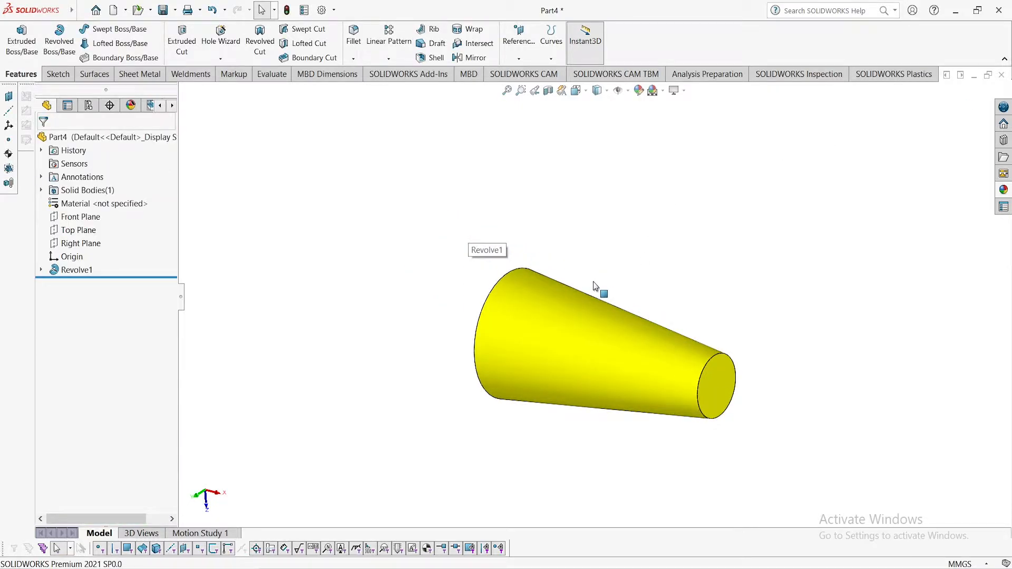
{"action": "scroll", "coordinate": [712, 336], "scroll_direction": "up", "scroll_amount": 3}
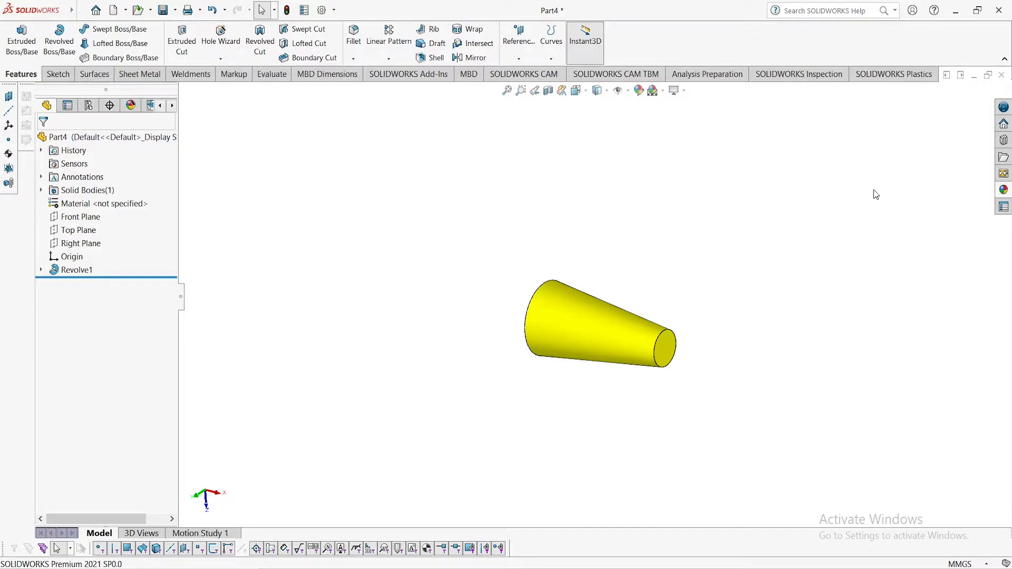
- Apply the Yellow appearance to the whole part and orbit the cone to an end-on view
{"action": "middle_click_drag", "start_coordinate": [778, 463], "coordinate": [498, 481]}
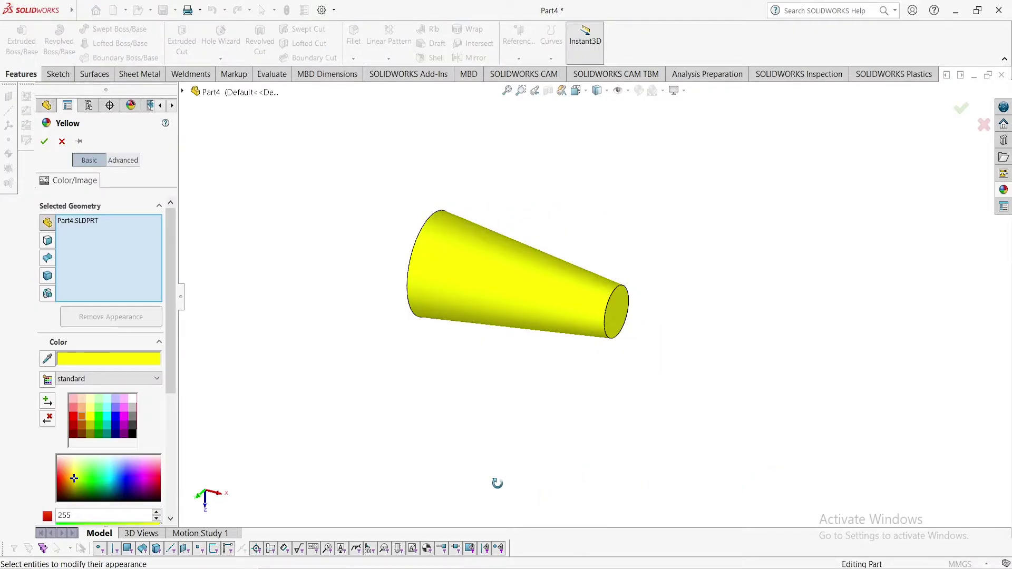
{"action": "left_click", "coordinate": [961, 109]}
{"action": "scroll", "coordinate": [475, 229], "scroll_direction": "up", "scroll_amount": 2}
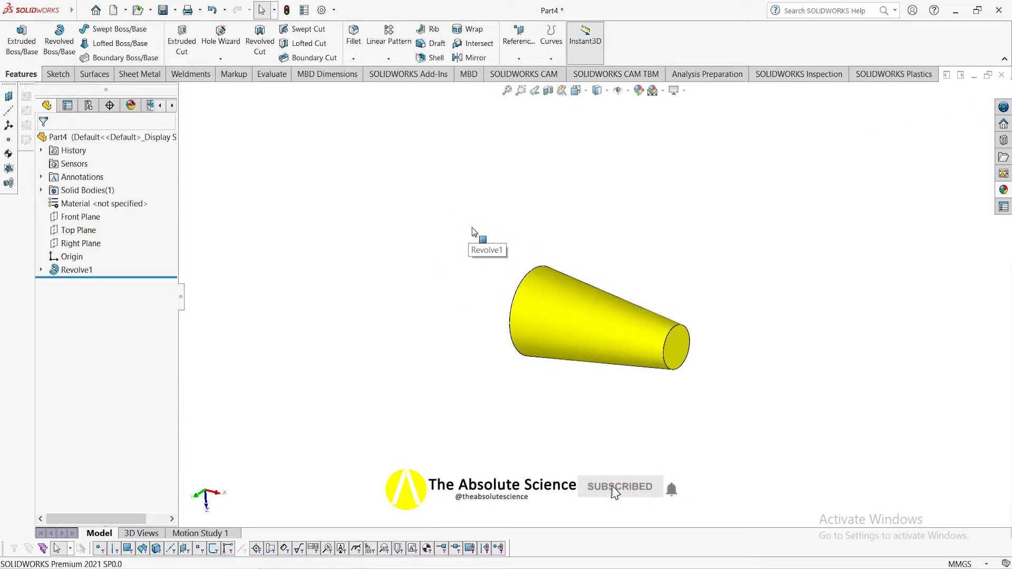
{"action": "scroll", "coordinate": [633, 309], "scroll_direction": "down", "scroll_amount": 2}
{"action": "scroll", "coordinate": [711, 336], "scroll_direction": "up", "scroll_amount": 2}
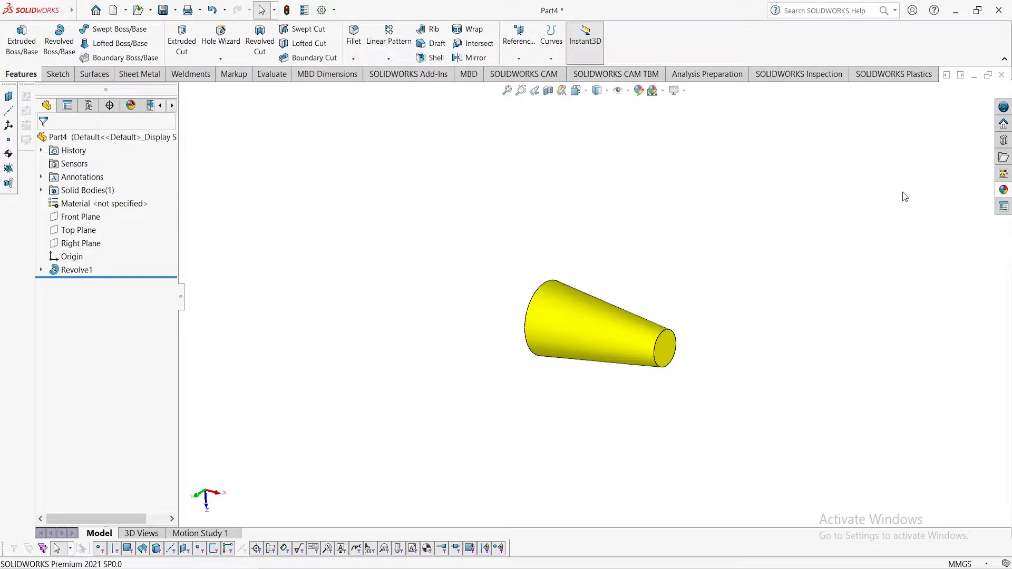
{"action": "mouse_move", "coordinate": [858, 286]}
{"action": "middle_mouse_down"}
{"action": "mouse_move", "coordinate": [904, 253]}
{"action": "mouse_move", "coordinate": [934, 321]}
{"action": "mouse_move", "coordinate": [991, 326]}
{"action": "mouse_move", "coordinate": [831, 368]}
{"action": "mouse_move", "coordinate": [795, 401]}
{"action": "mouse_move", "coordinate": [793, 435]}
{"action": "mouse_move", "coordinate": [764, 458]}
{"action": "mouse_move", "coordinate": [569, 461]}
{"action": "mouse_move", "coordinate": [587, 533]}
{"action": "mouse_move", "coordinate": [672, 523]}
{"action": "mouse_move", "coordinate": [734, 501]}
{"action": "mouse_move", "coordinate": [740, 513]}
{"action": "middle_mouse_up"}
{"action": "scroll", "coordinate": [798, 379], "scroll_direction": "down", "scroll_amount": 1}
{"action": "scroll", "coordinate": [799, 379], "scroll_direction": "down", "scroll_amount": 2}
- Undo the revolve feature and its sketch, then start a new sketch on the Front Plane
{"action": "key", "text": "ctrl+z"}
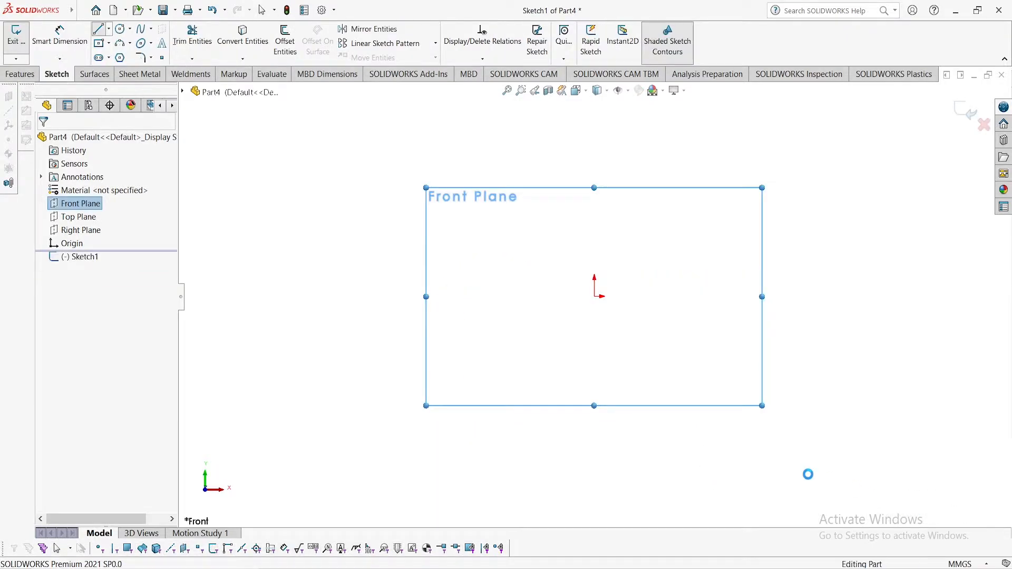
{"action": "key", "text": "ctrl+z"}
{"action": "left_click", "coordinate": [93, 208]}
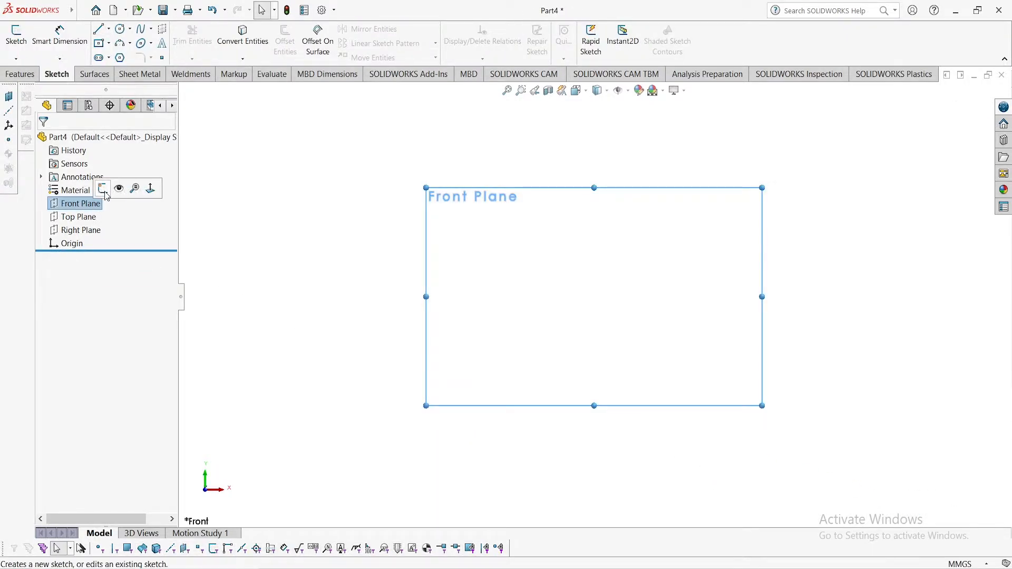
{"action": "left_click", "coordinate": [104, 190]}
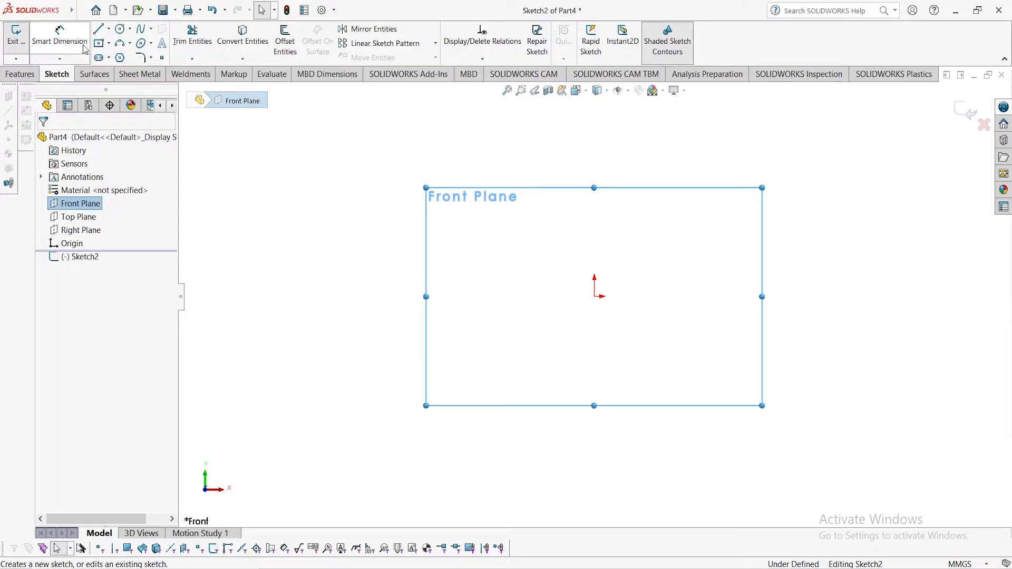
- Draw a horizontal centerline through the origin and end the line chain
{"action": "left_click", "coordinate": [109, 30]}
{"action": "left_click", "coordinate": [129, 57]}
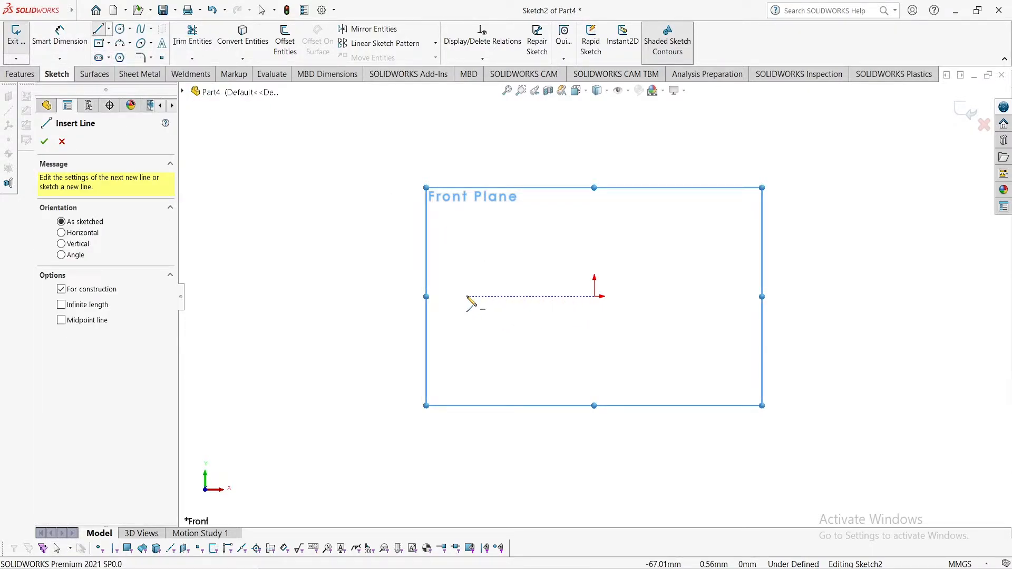
{"action": "left_click", "coordinate": [491, 297]}
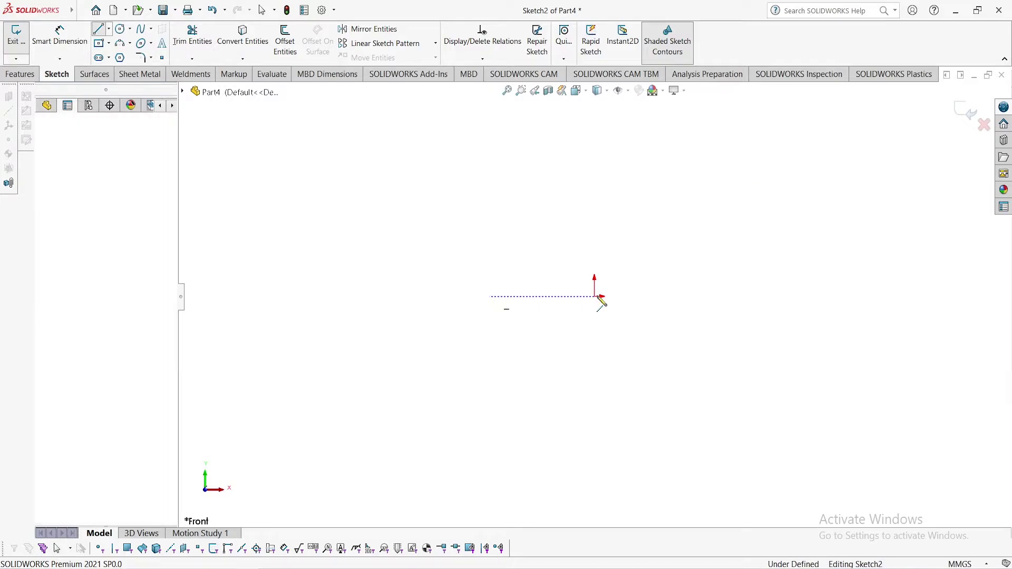
{"action": "left_click", "coordinate": [736, 296]}
{"action": "right_click", "coordinate": [423, 223]}
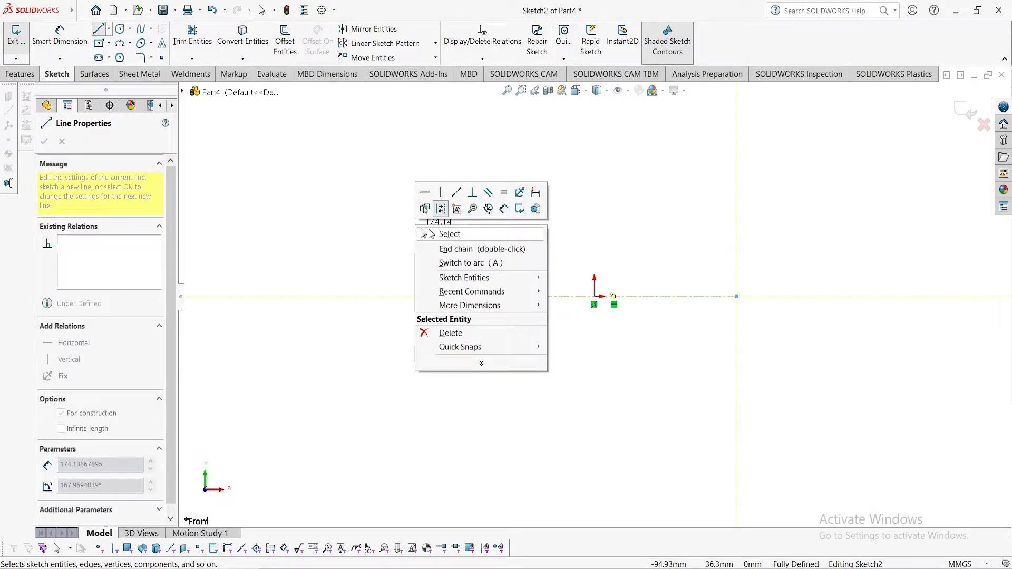
{"action": "left_click", "coordinate": [431, 234]}
- Dimension the centerline length to 20 mm with Smart Dimension
{"action": "left_click", "coordinate": [60, 33]}
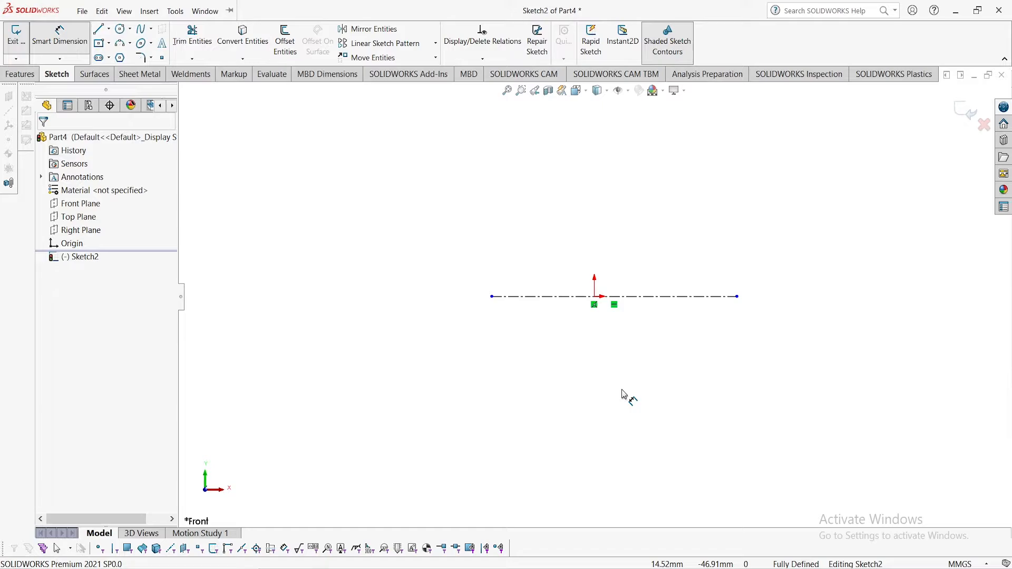
{"action": "left_click", "coordinate": [644, 297]}
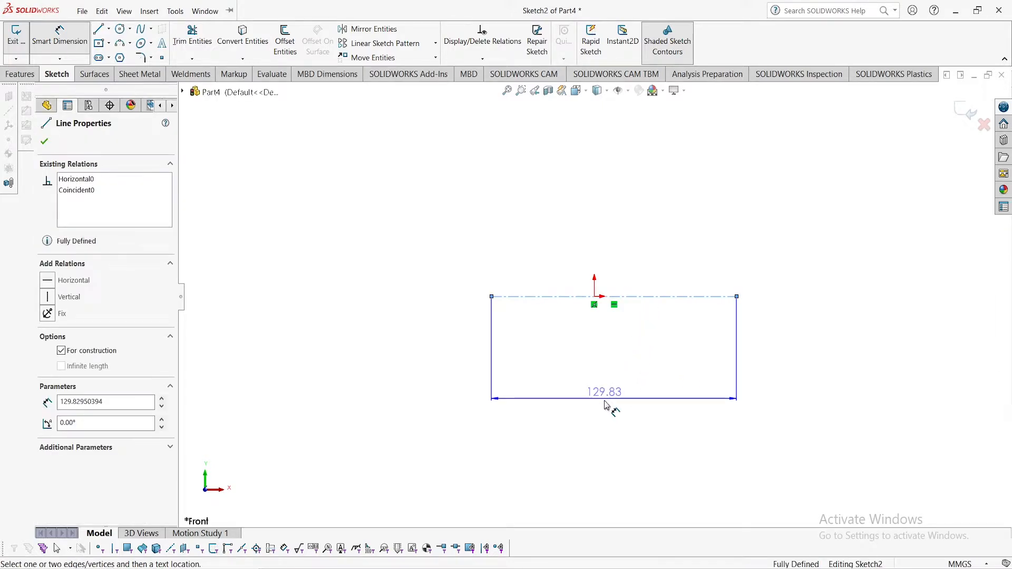
{"action": "left_click", "coordinate": [605, 401]}
{"action": "left_click", "coordinate": [607, 402]}
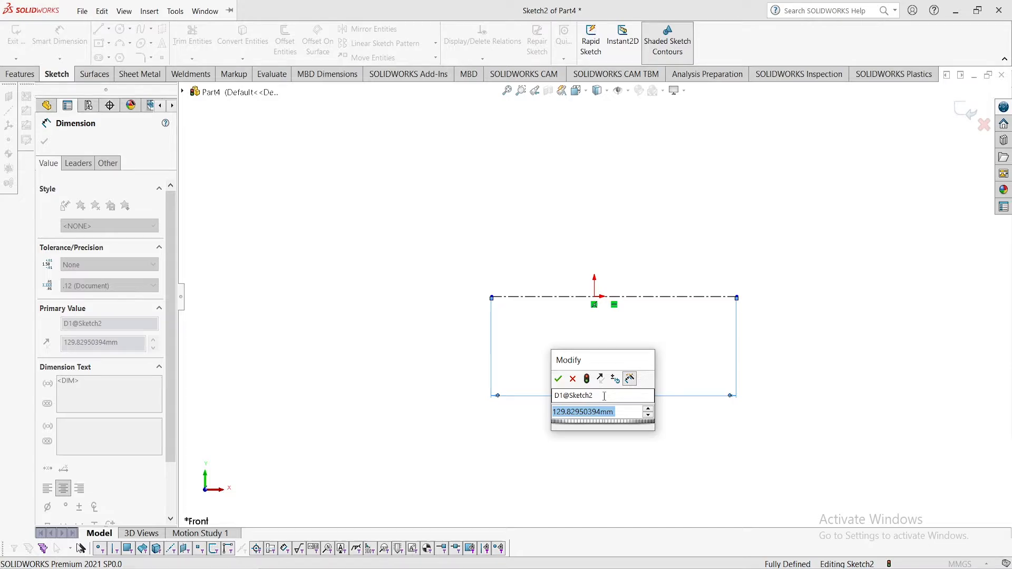
{"action": "key", "text": "BackSpace"}
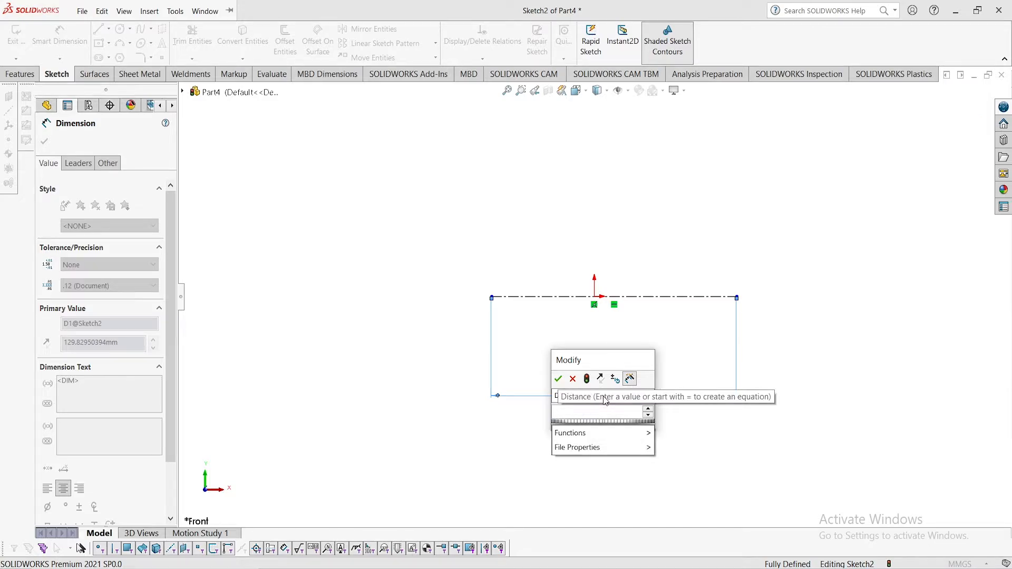
{"action": "type", "text": "20"}
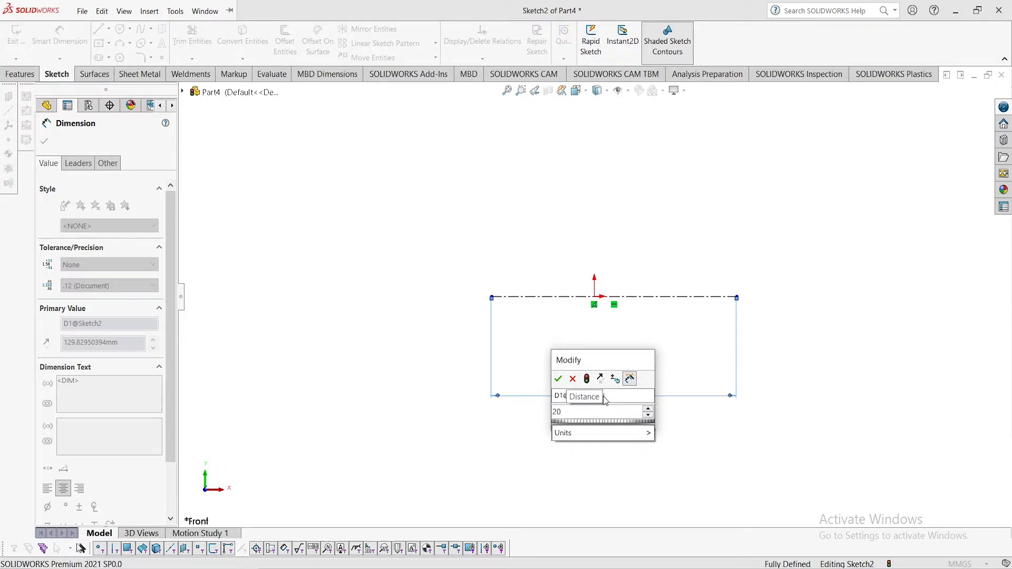
{"action": "key", "text": "Return"}
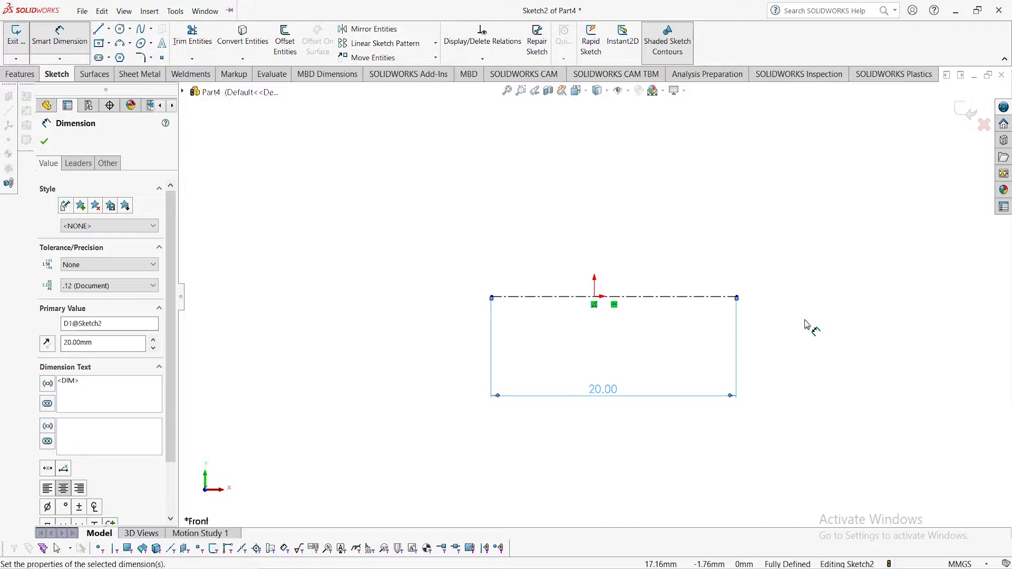
- Draw the tapered profile lines: tall left edge from the centerline's left end and the sloping top edge to the right
{"action": "left_click", "coordinate": [45, 141]}
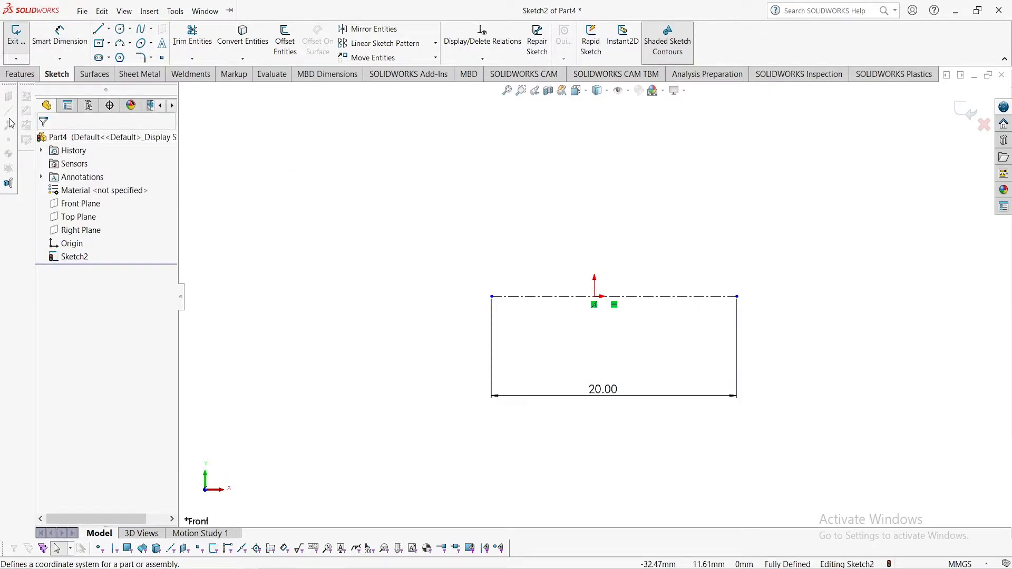
{"action": "left_click", "coordinate": [110, 30]}
{"action": "left_click", "coordinate": [115, 44]}
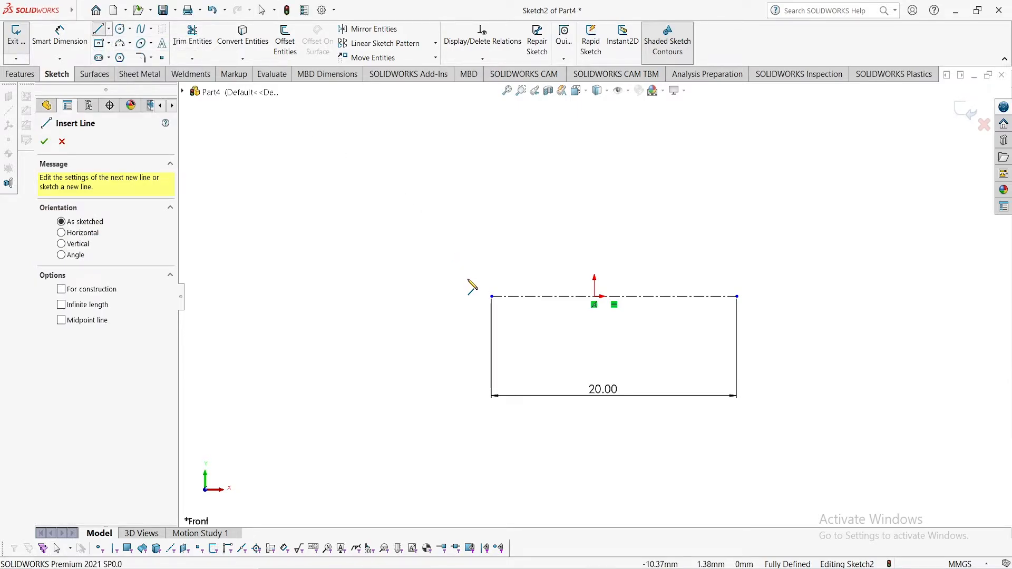
{"action": "left_click", "coordinate": [491, 296]}
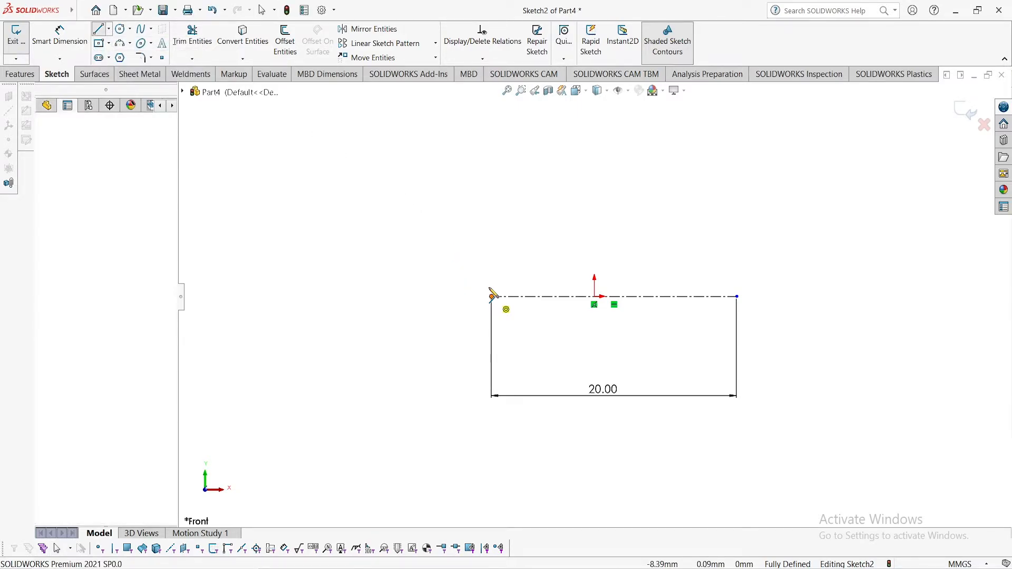
{"action": "left_click", "coordinate": [491, 219]}
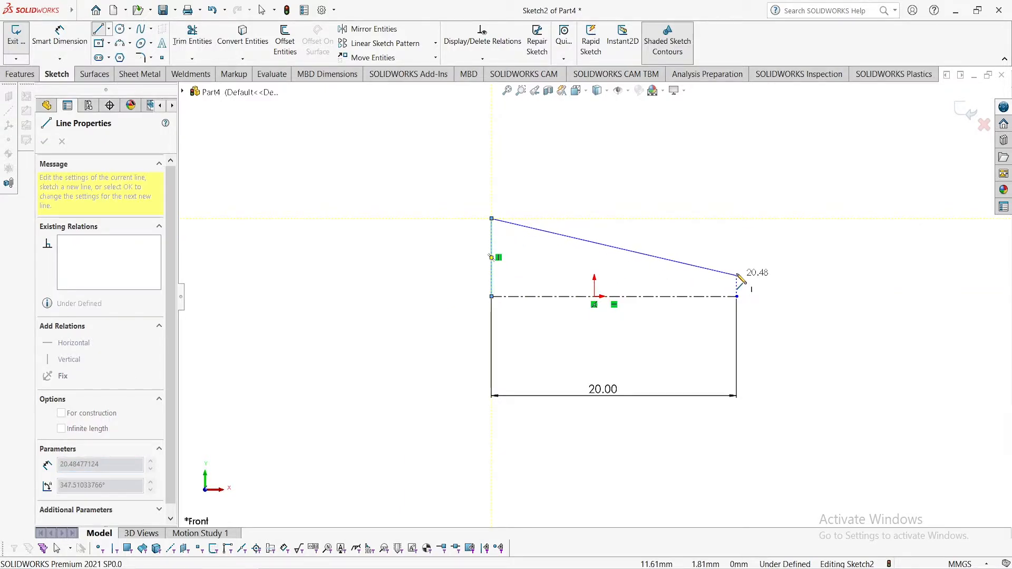
{"action": "left_click", "coordinate": [736, 274]}
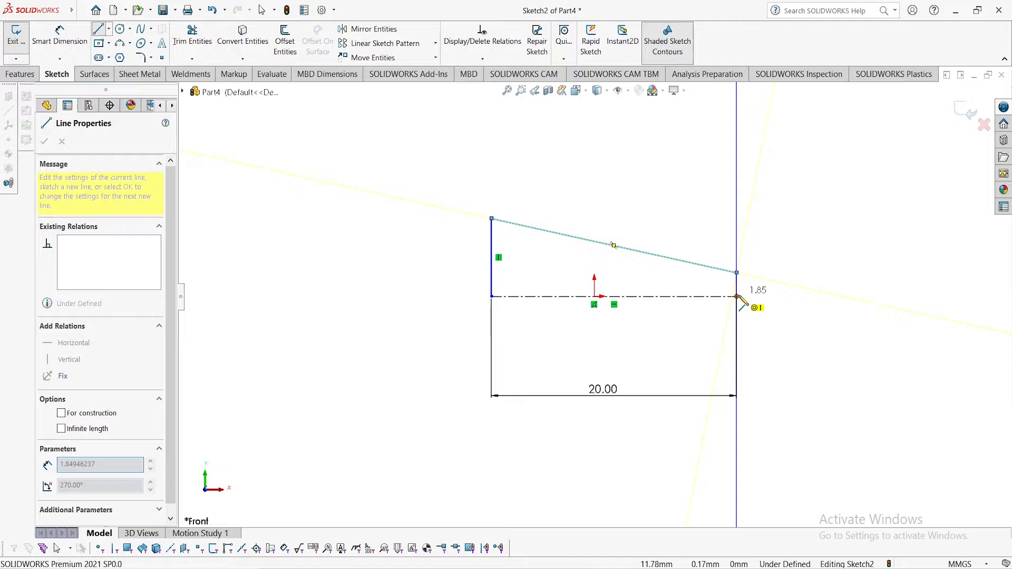
{"action": "right_click", "coordinate": [748, 227]}
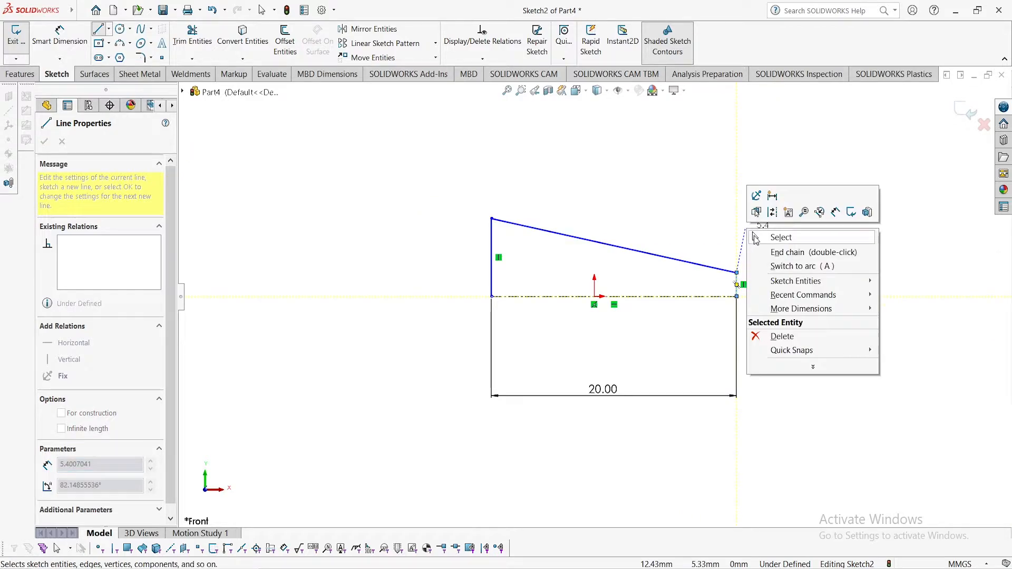
{"action": "left_click", "coordinate": [780, 237]}
{"action": "left_click", "coordinate": [61, 42]}
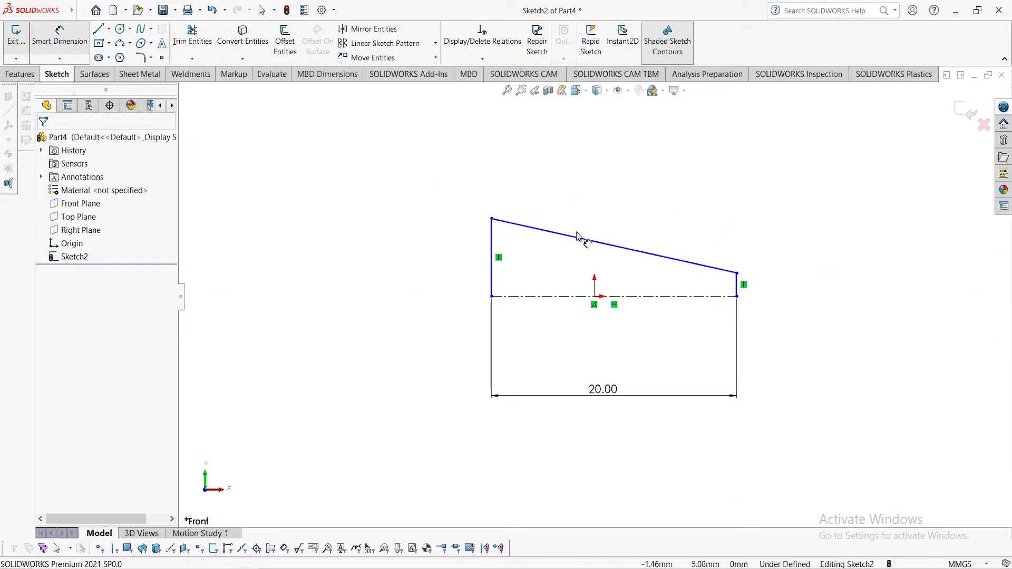
- Dimension the left vertical edge of the profile to 5 mm
{"action": "left_click", "coordinate": [492, 267]}
{"action": "left_click", "coordinate": [423, 259]}
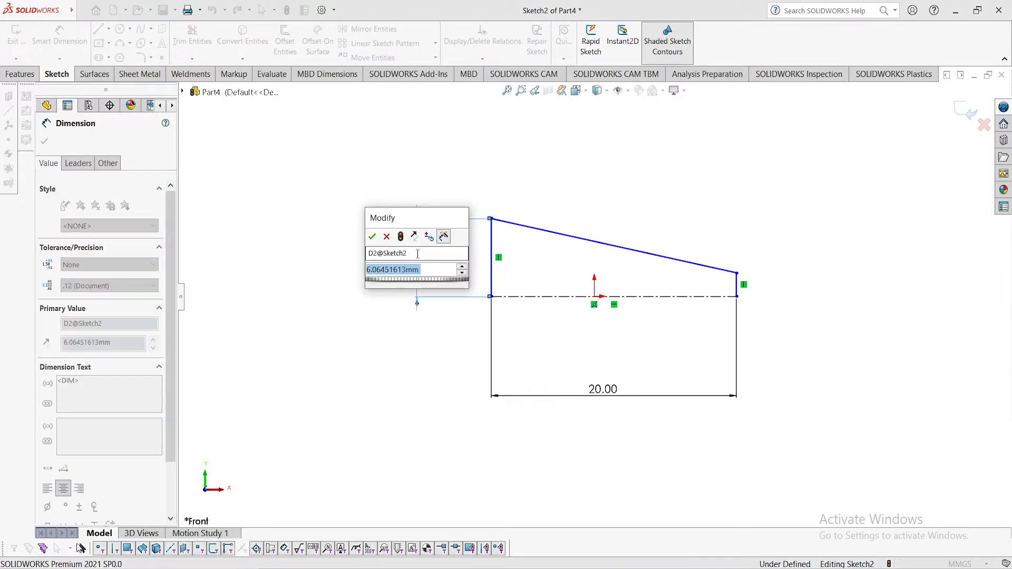
{"action": "key", "text": "BackSpace"}
{"action": "type", "text": "5"}
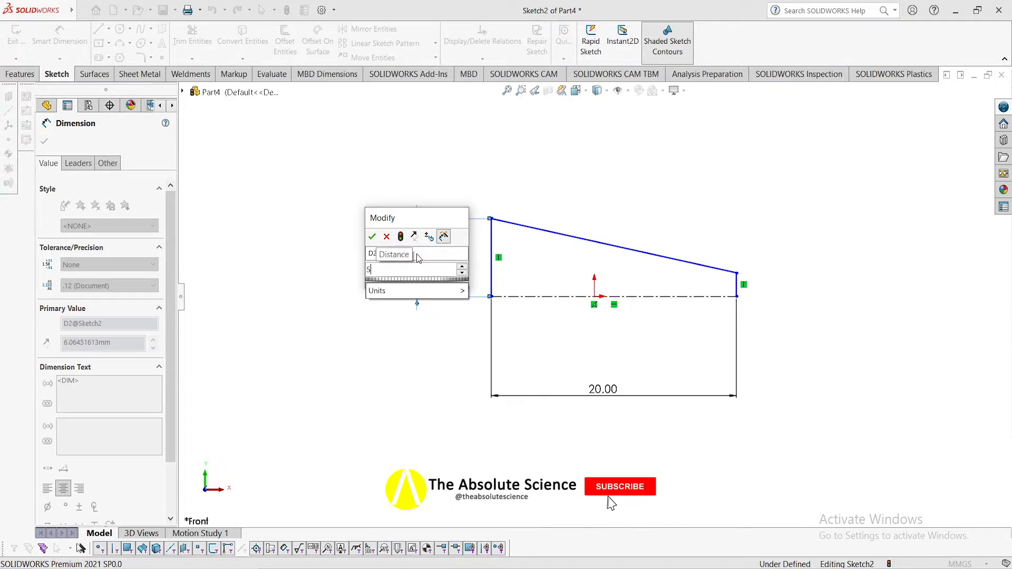
{"action": "key", "text": "Return"}
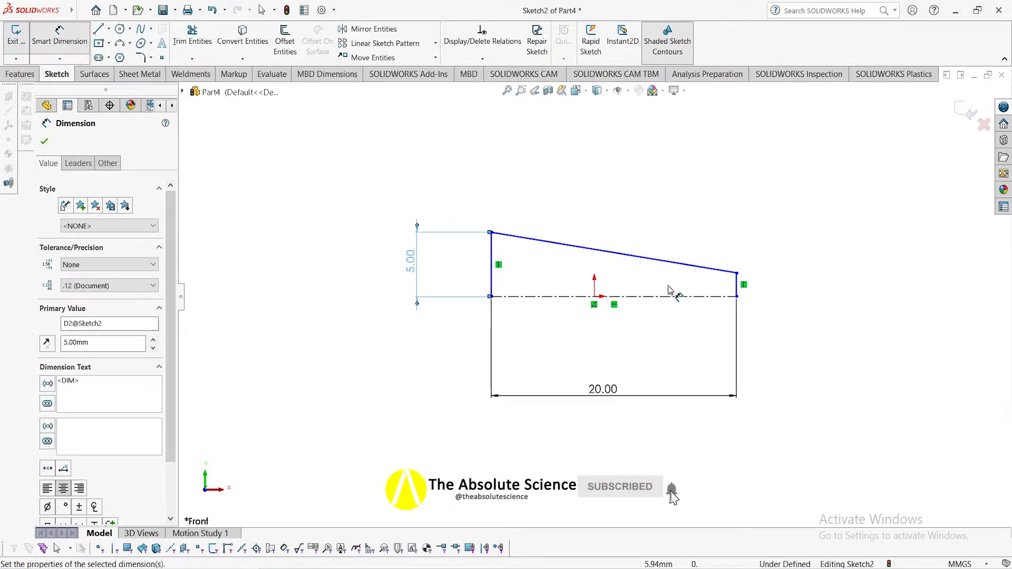
- Dimension the short right edge of the profile to 2.5 mm
{"action": "left_click", "coordinate": [738, 287]}
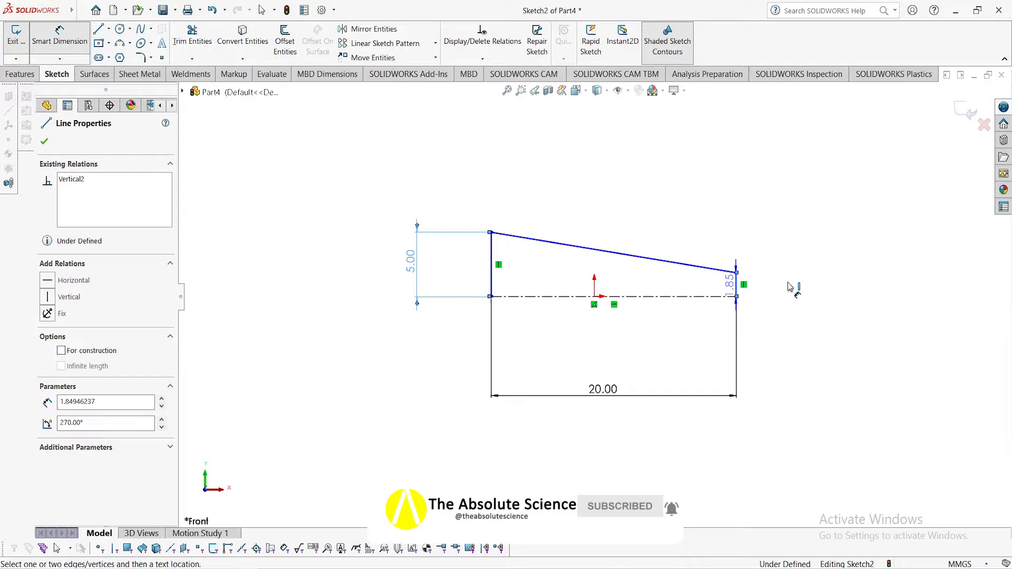
{"action": "left_click", "coordinate": [800, 286]}
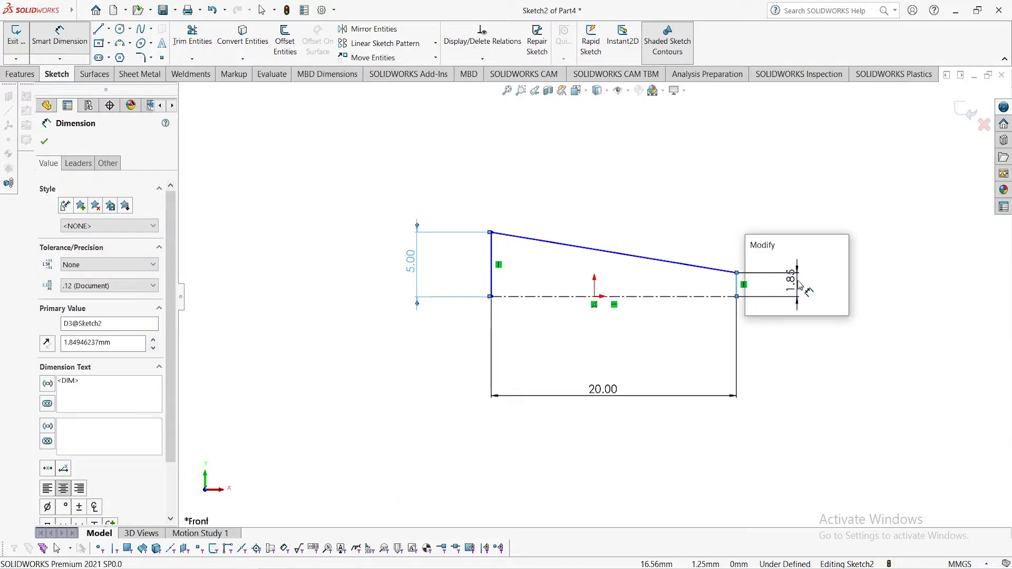
{"action": "key", "text": "BackSpace"}
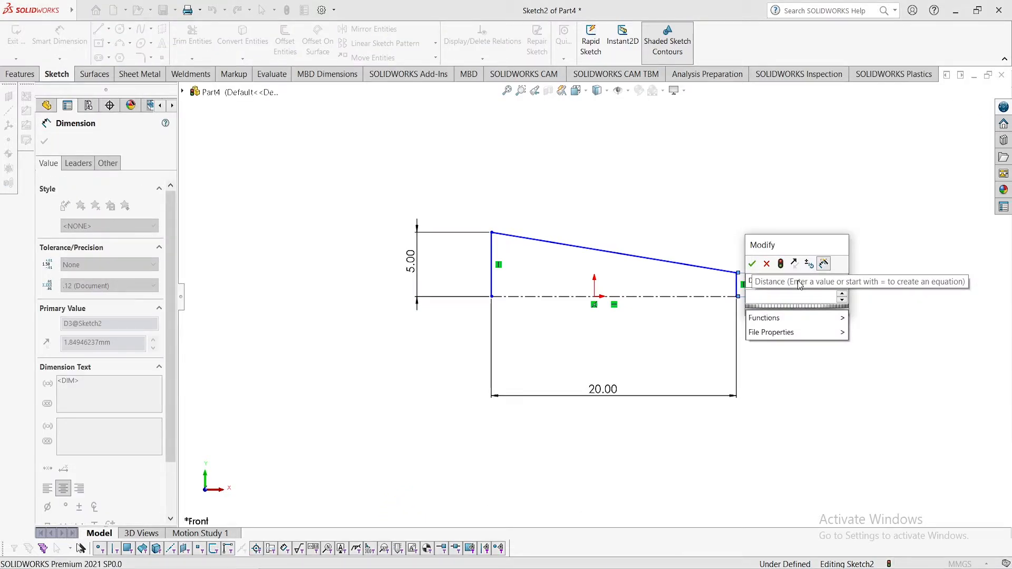
{"action": "type", "text": "2."}
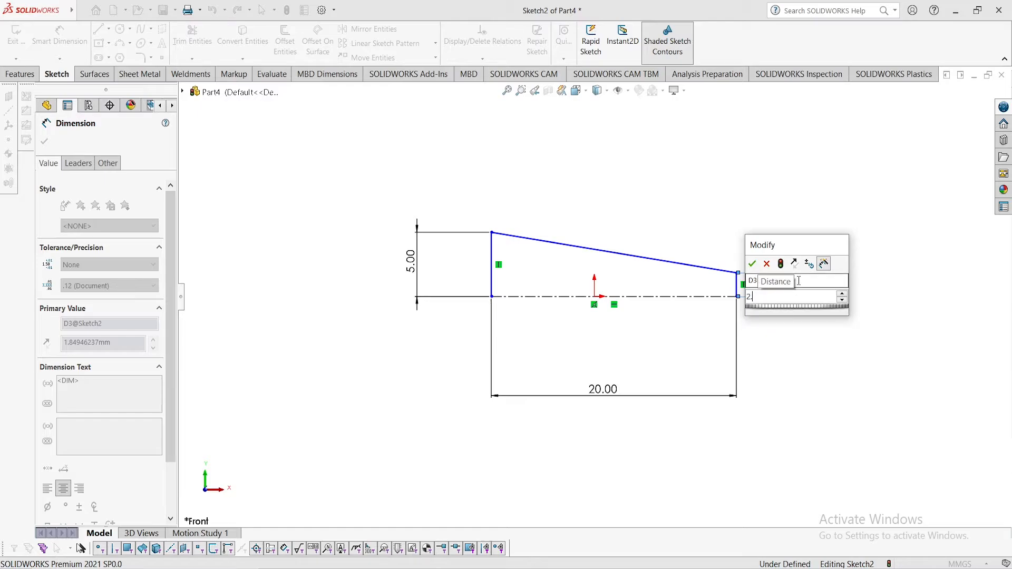
{"action": "type", "text": "5"}
{"action": "key", "text": "Return"}
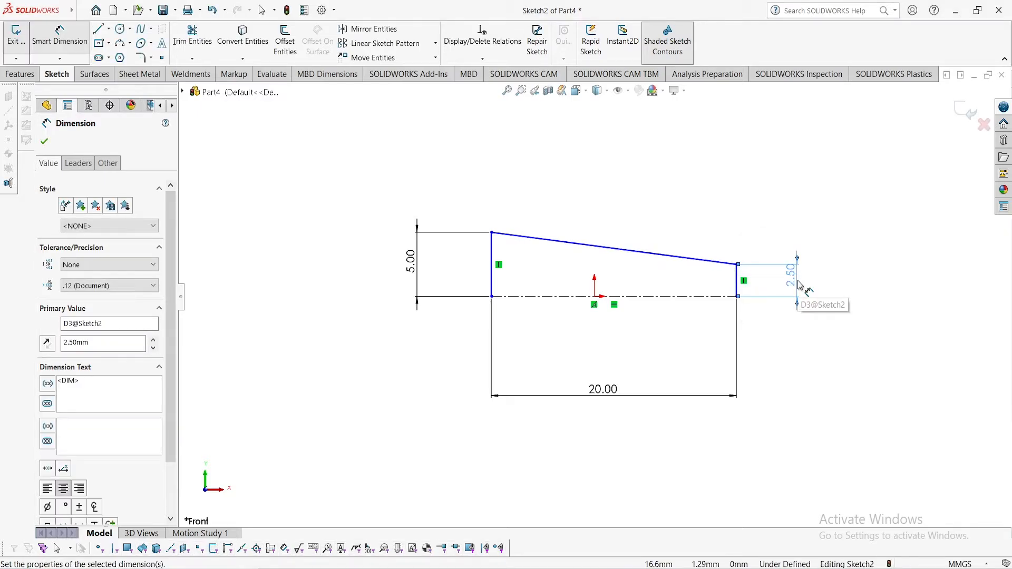
- Exit the sketch, select the tapered sketch in the tree and switch to the Features commands
{"action": "right_click", "coordinate": [465, 180]}
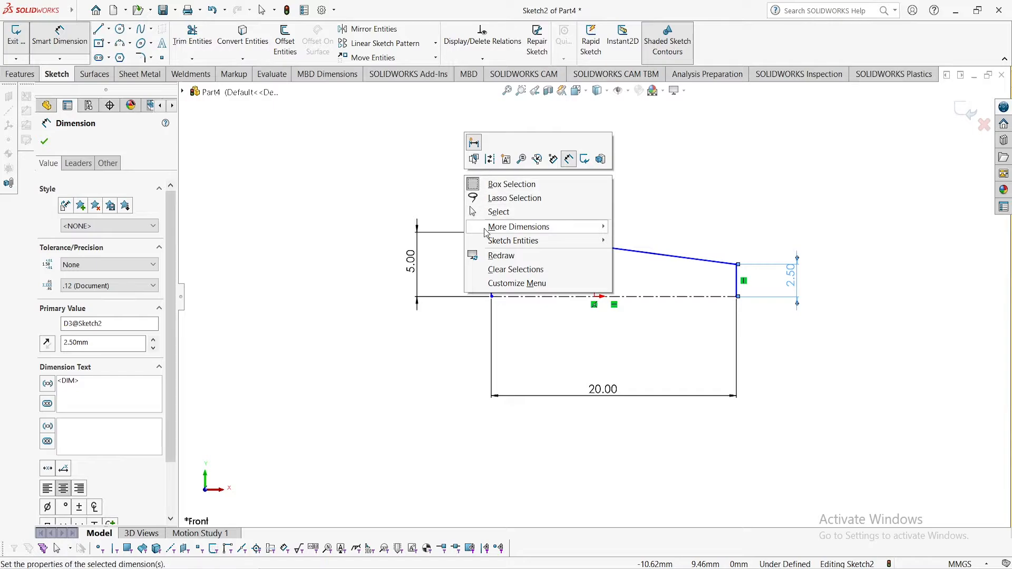
{"action": "key", "text": "Escape"}
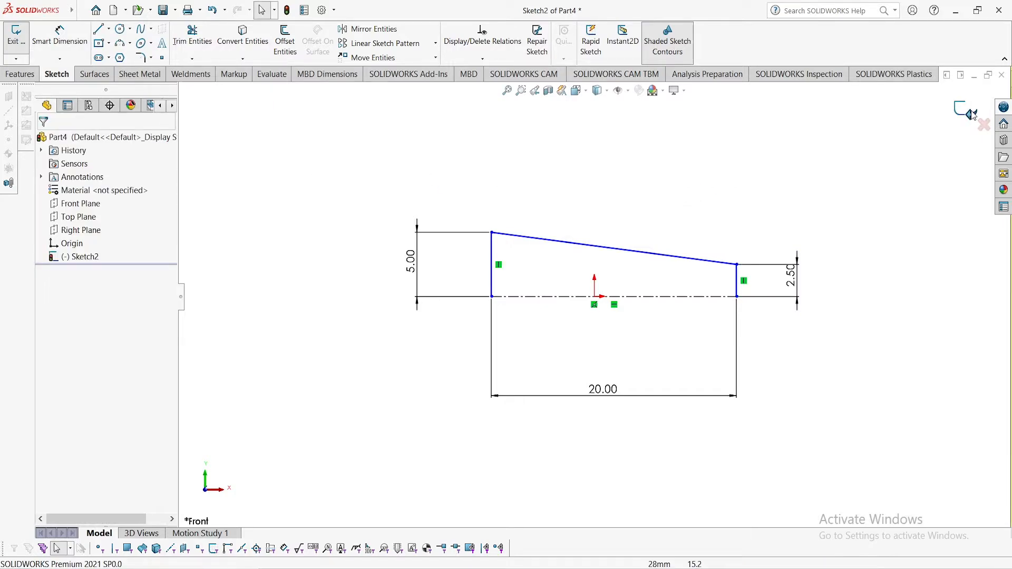
{"action": "left_click", "coordinate": [980, 119]}
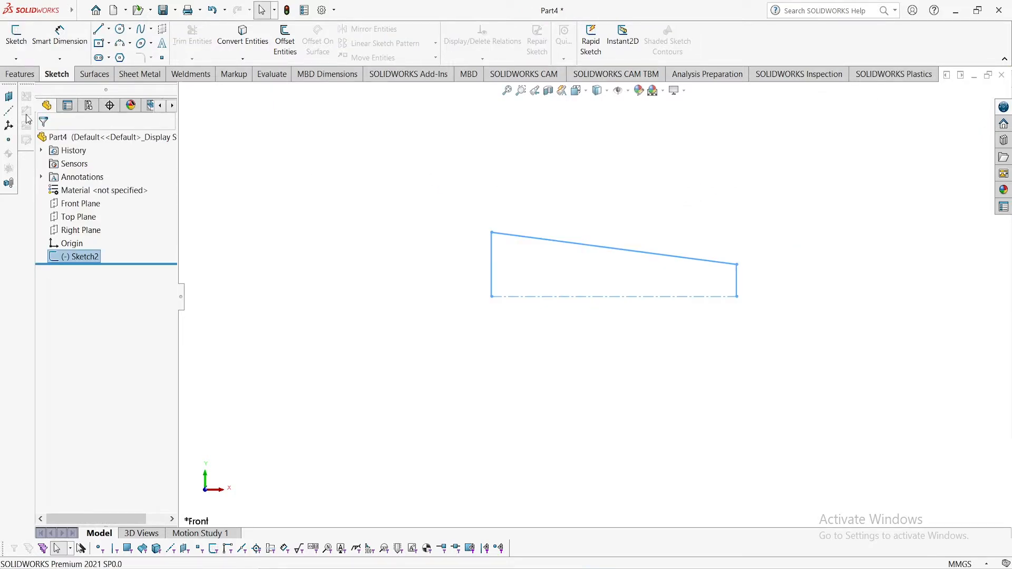
{"action": "left_click", "coordinate": [73, 256]}
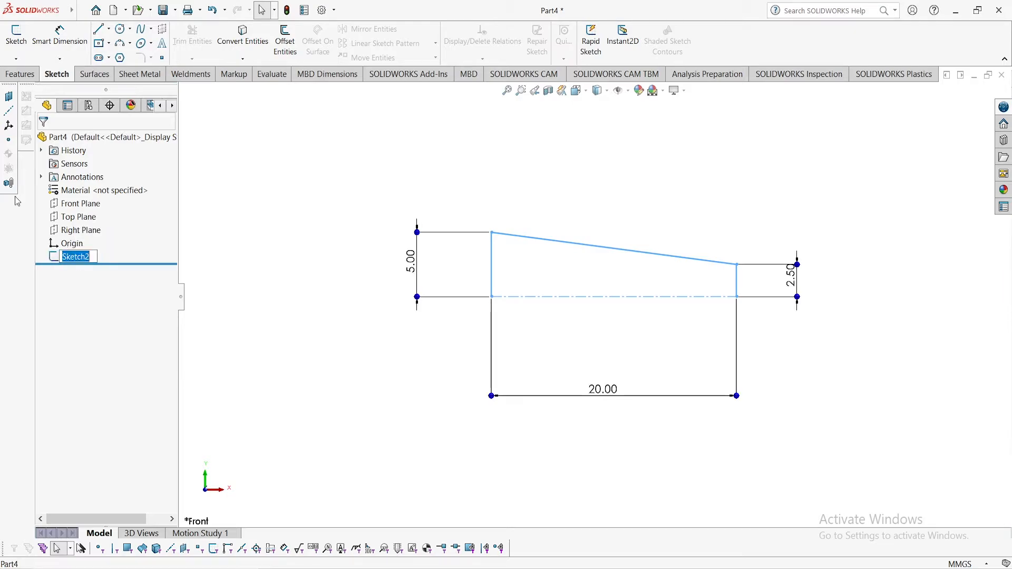
{"action": "left_click", "coordinate": [22, 75]}
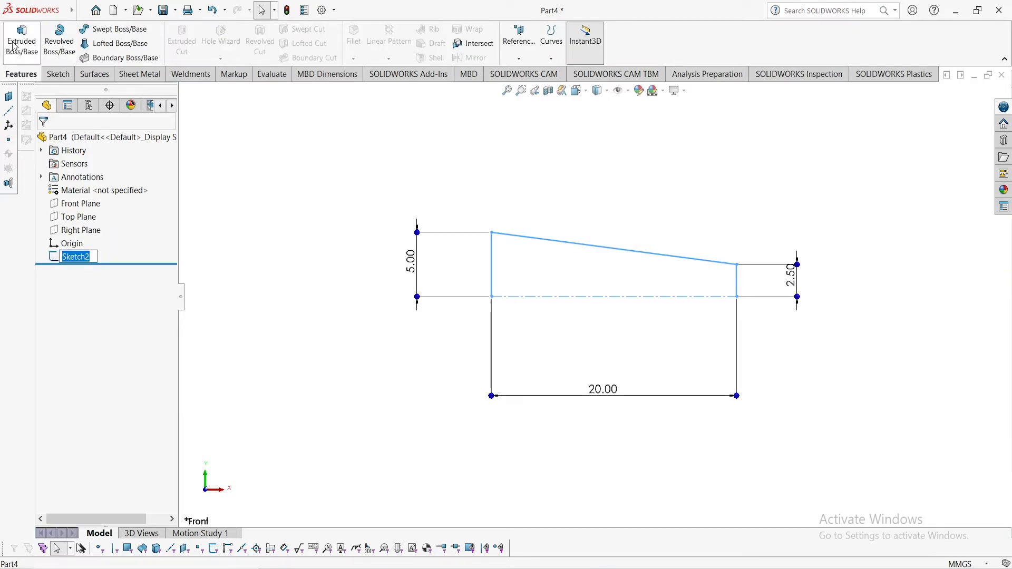
- Create a Revolved Boss/Base, auto-closing the sketch, at 360° around Line1 and accept it
{"action": "left_click", "coordinate": [80, 45]}
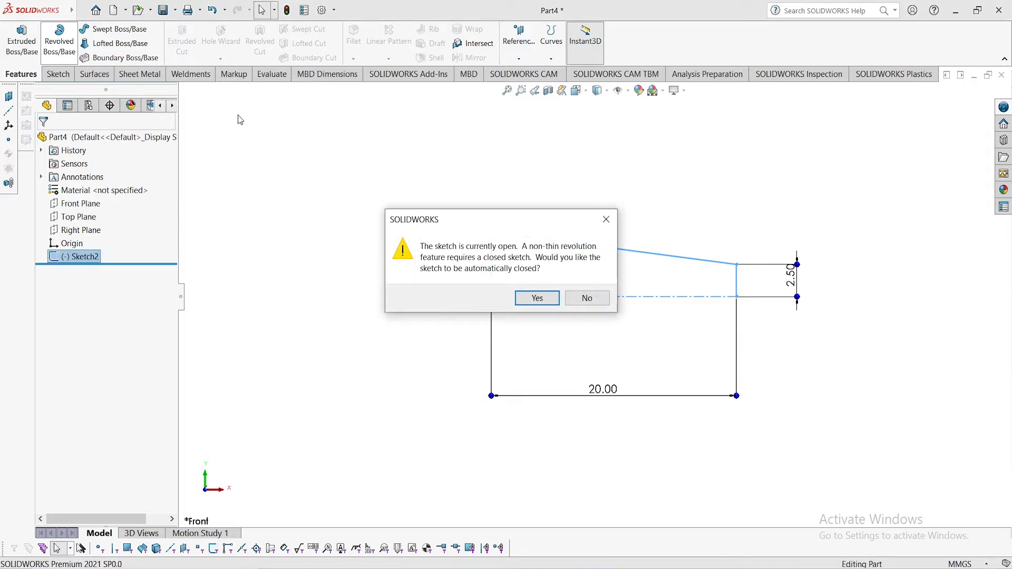
{"action": "left_click", "coordinate": [537, 298]}
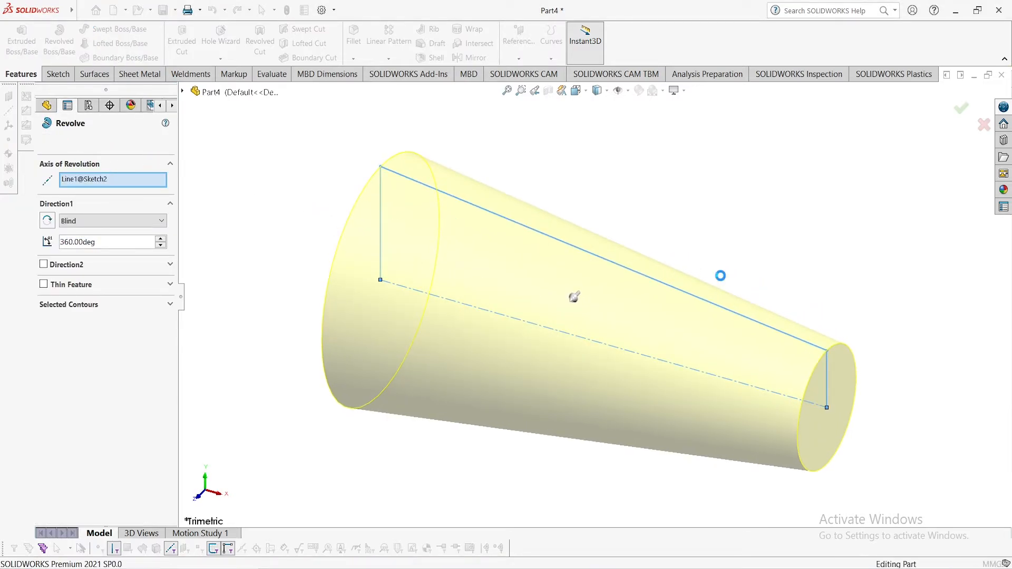
{"action": "right_click", "coordinate": [743, 275]}
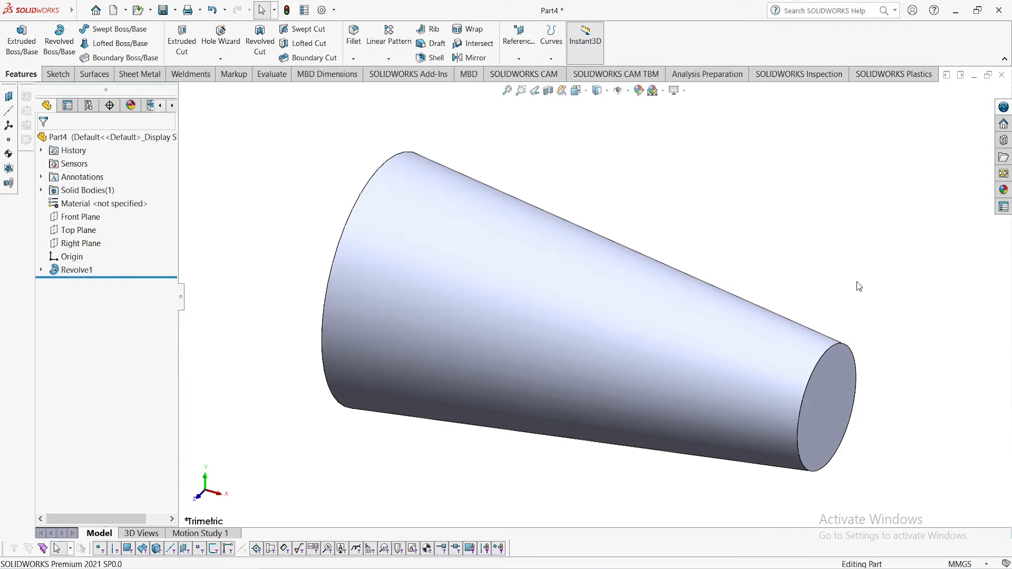
{"action": "middle_click_drag", "start_coordinate": [858, 287], "coordinate": [994, 325]}
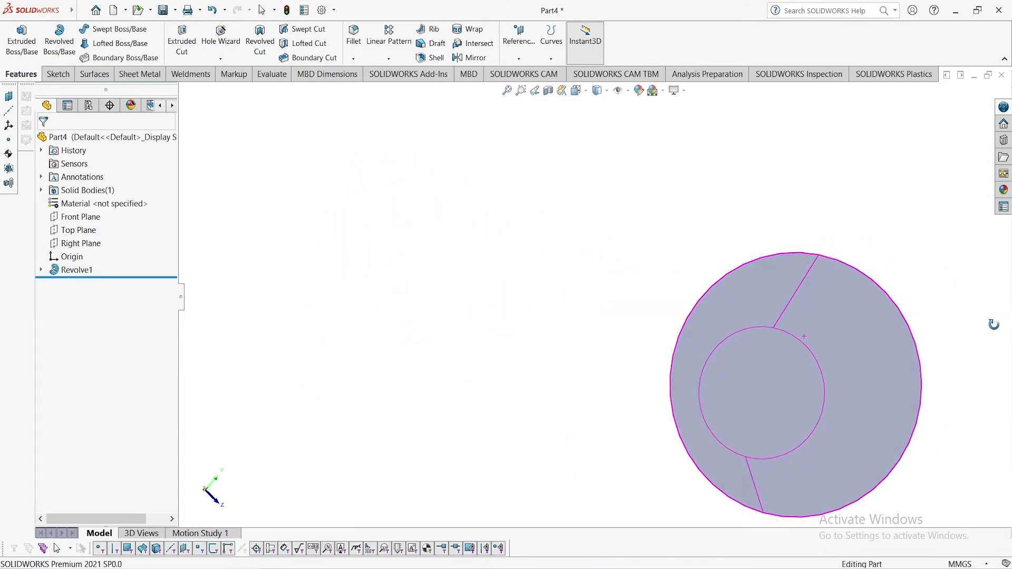
{"action": "scroll", "coordinate": [800, 379], "scroll_direction": "down", "scroll_amount": 2}
{"action": "scroll", "coordinate": [801, 380], "scroll_direction": "down", "scroll_amount": 2}
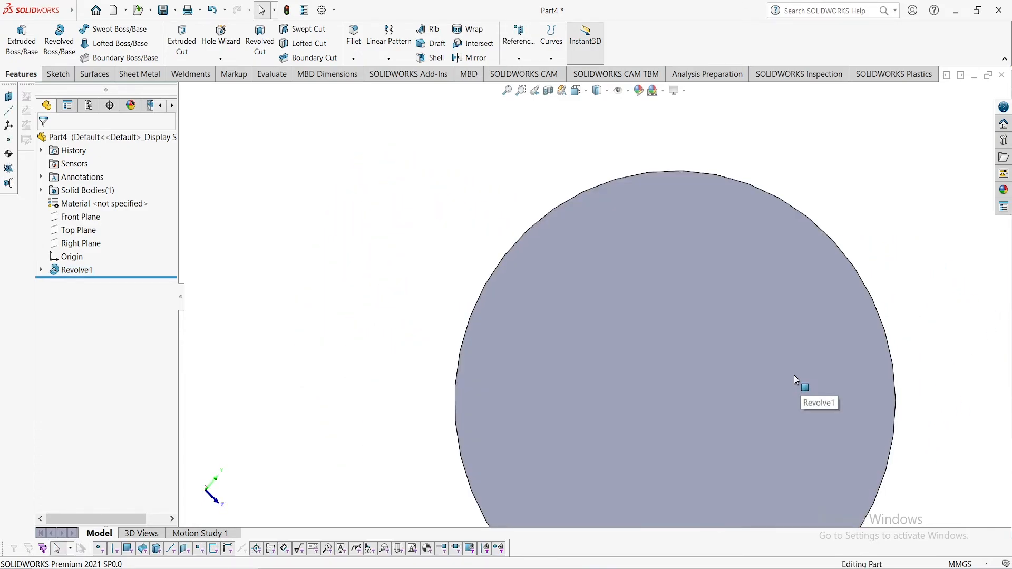
{"action": "scroll", "coordinate": [794, 376], "scroll_direction": "up", "scroll_amount": 3}
{"action": "mouse_move", "coordinate": [795, 392]}
{"action": "middle_mouse_down"}
{"action": "mouse_move", "coordinate": [794, 456]}
{"action": "mouse_move", "coordinate": [656, 524]}
{"action": "mouse_move", "coordinate": [734, 502]}
{"action": "middle_mouse_up"}
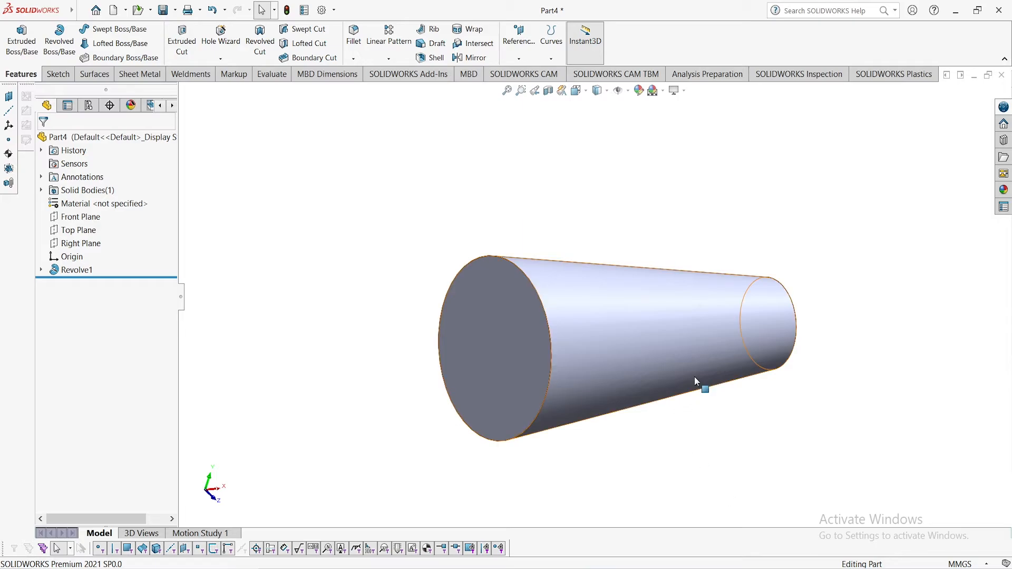
{"action": "scroll", "coordinate": [700, 373], "scroll_direction": "up", "scroll_amount": 3}
{"action": "scroll", "coordinate": [621, 293], "scroll_direction": "down", "scroll_amount": 3}
{"action": "scroll", "coordinate": [692, 250], "scroll_direction": "down", "scroll_amount": 2}
{"action": "scroll", "coordinate": [693, 251], "scroll_direction": "up", "scroll_amount": 2}
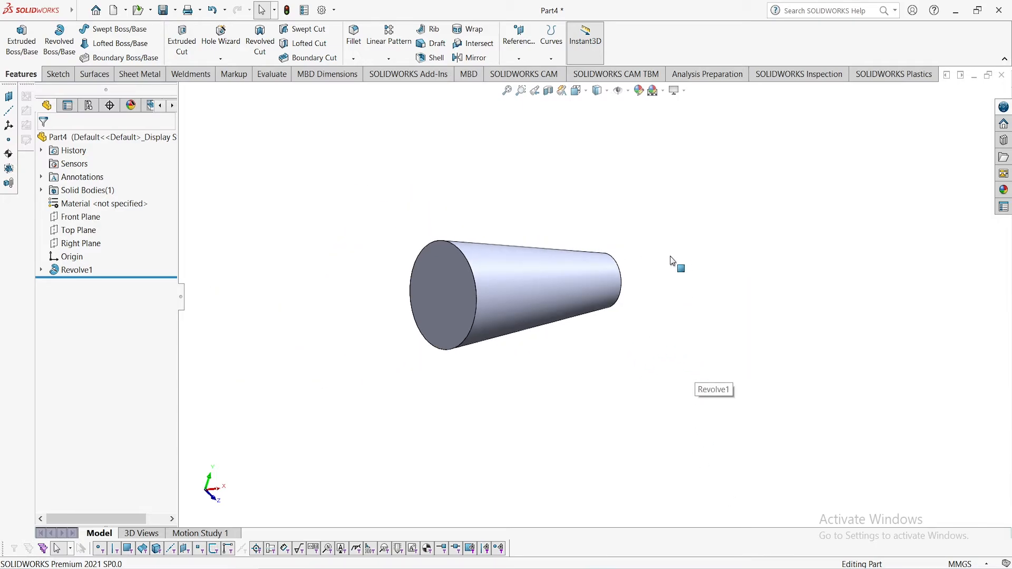
{"action": "mouse_move", "coordinate": [674, 265]}
{"action": "middle_mouse_down"}
{"action": "mouse_move", "coordinate": [610, 364]}
{"action": "mouse_move", "coordinate": [683, 317]}
{"action": "mouse_move", "coordinate": [687, 251]}
{"action": "mouse_move", "coordinate": [620, 183]}
{"action": "mouse_move", "coordinate": [474, 189]}
{"action": "mouse_move", "coordinate": [490, 227]}
{"action": "middle_mouse_up"}
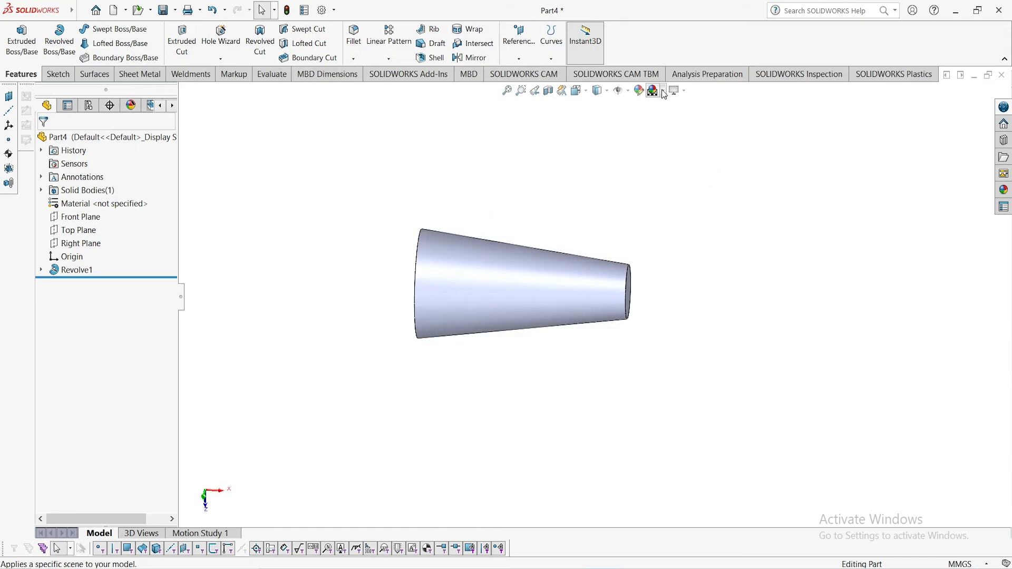
- Edit the part's appearance, drag the solid Yellow swatch onto the shaft and accept it
{"action": "left_click", "coordinate": [640, 91]}
{"action": "left_click", "coordinate": [90, 414]}
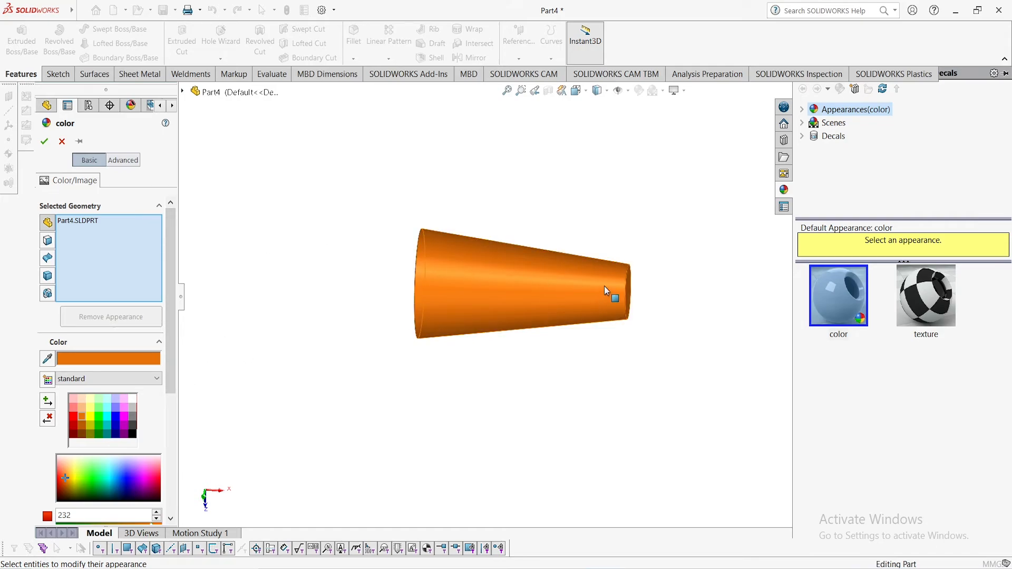
{"action": "middle_click_drag", "start_coordinate": [605, 291], "coordinate": [698, 364]}
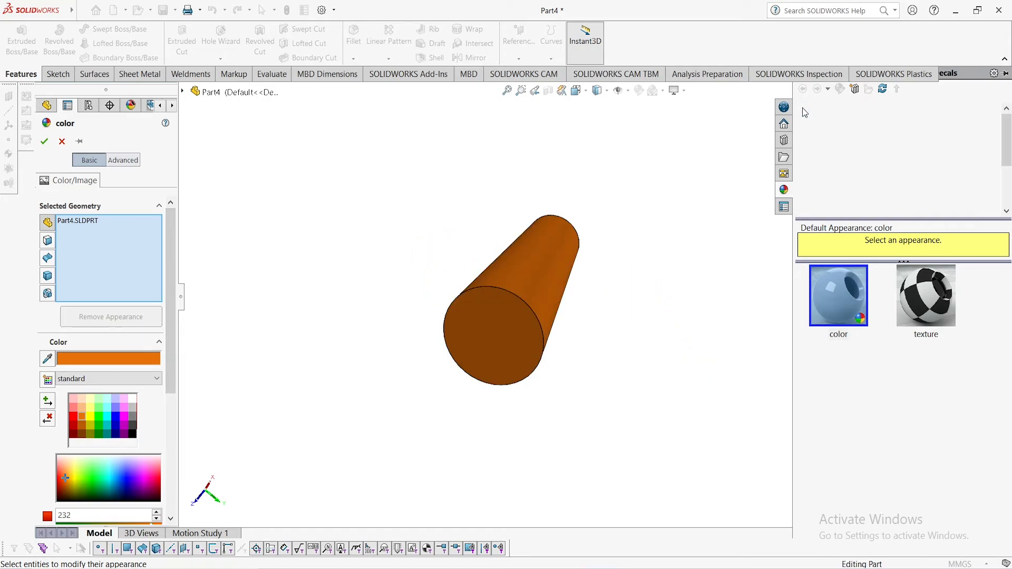
{"action": "scroll", "coordinate": [831, 142], "scroll_direction": "down", "scroll_amount": 1}
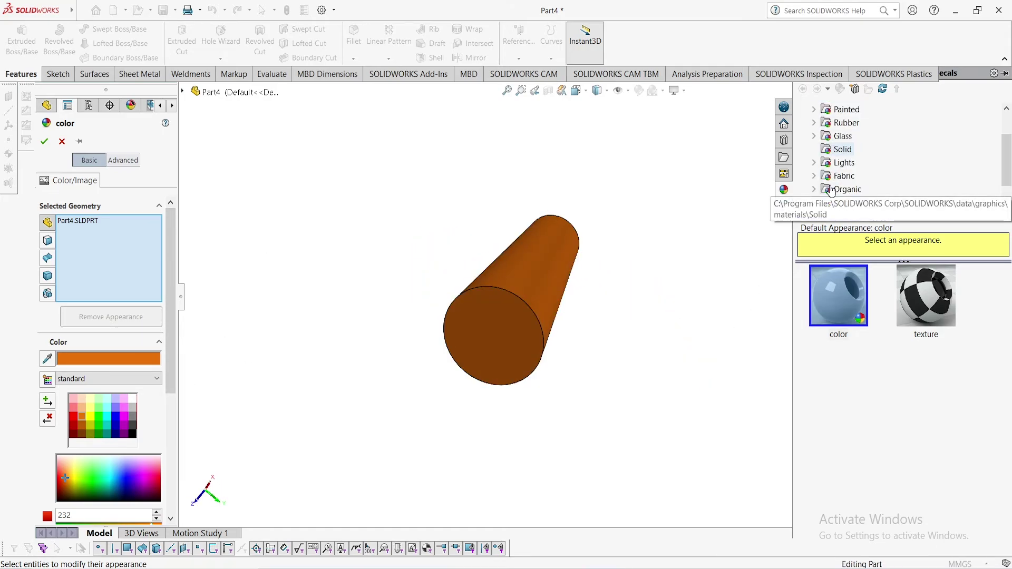
{"action": "left_click", "coordinate": [828, 153]}
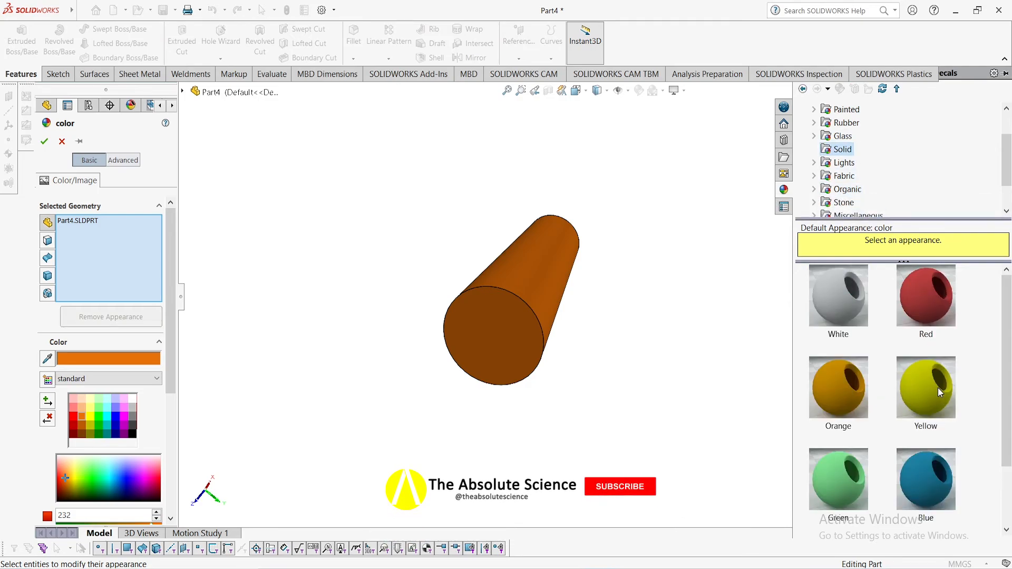
{"action": "left_click_drag", "start_coordinate": [937, 387], "coordinate": [570, 294]}
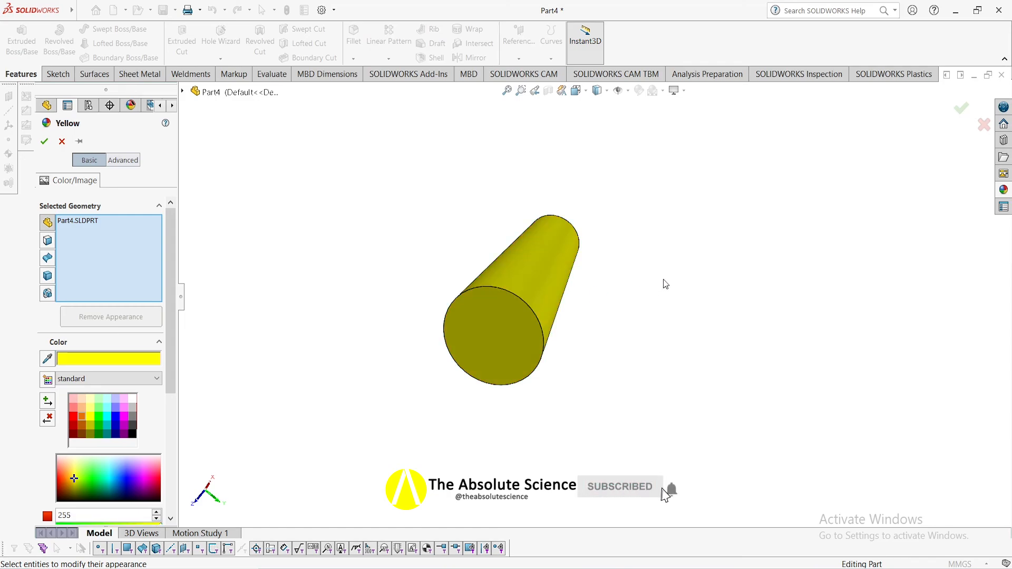
{"action": "mouse_move", "coordinate": [618, 305]}
{"action": "middle_mouse_down"}
{"action": "mouse_move", "coordinate": [687, 339]}
{"action": "mouse_move", "coordinate": [815, 286]}
{"action": "mouse_move", "coordinate": [773, 472]}
{"action": "mouse_move", "coordinate": [499, 483]}
{"action": "middle_mouse_up"}
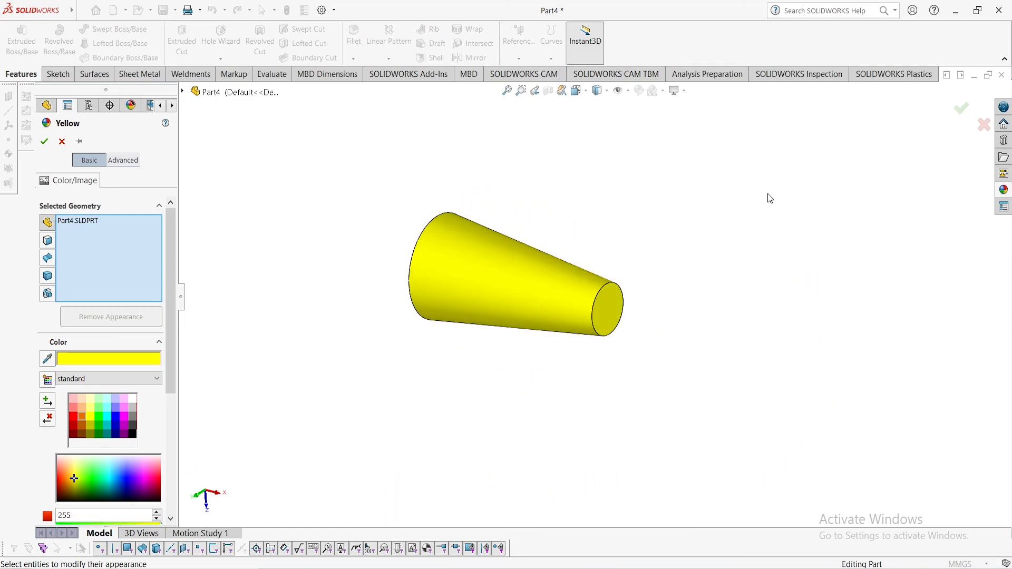
{"action": "left_click", "coordinate": [963, 109]}
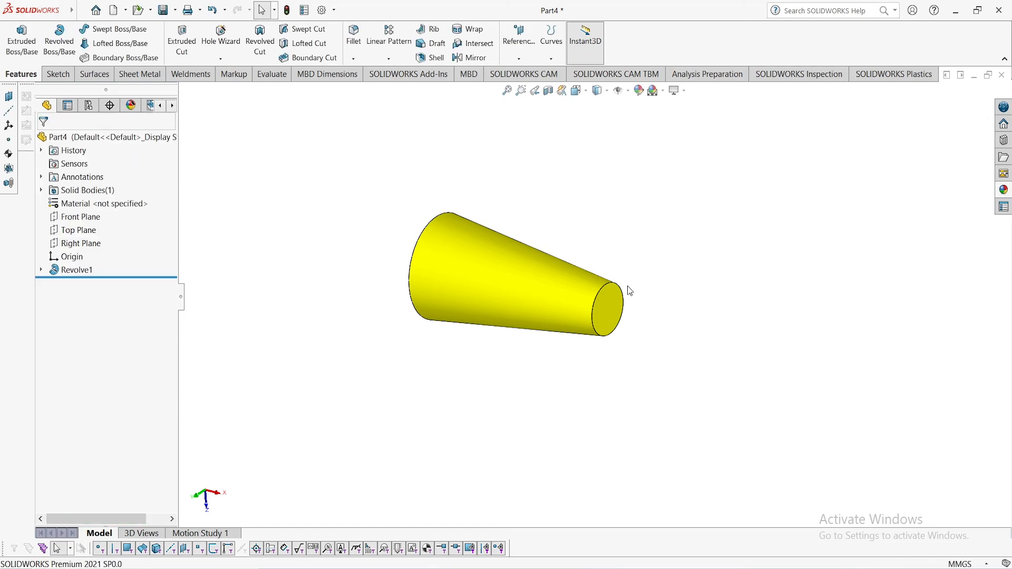
{"action": "scroll", "coordinate": [468, 227], "scroll_direction": "up", "scroll_amount": 2}
{"action": "middle_click_drag", "start_coordinate": [469, 226], "coordinate": [568, 263], "text": "ctrl"}
{"action": "scroll", "coordinate": [633, 316], "scroll_direction": "down", "scroll_amount": 2}
{"action": "scroll", "coordinate": [681, 297], "scroll_direction": "up", "scroll_amount": 2}
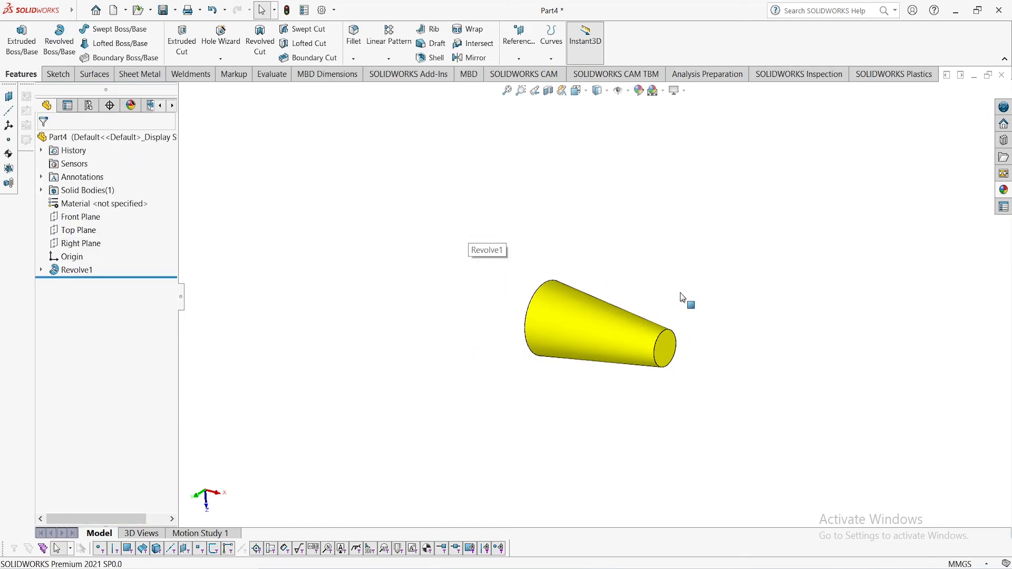